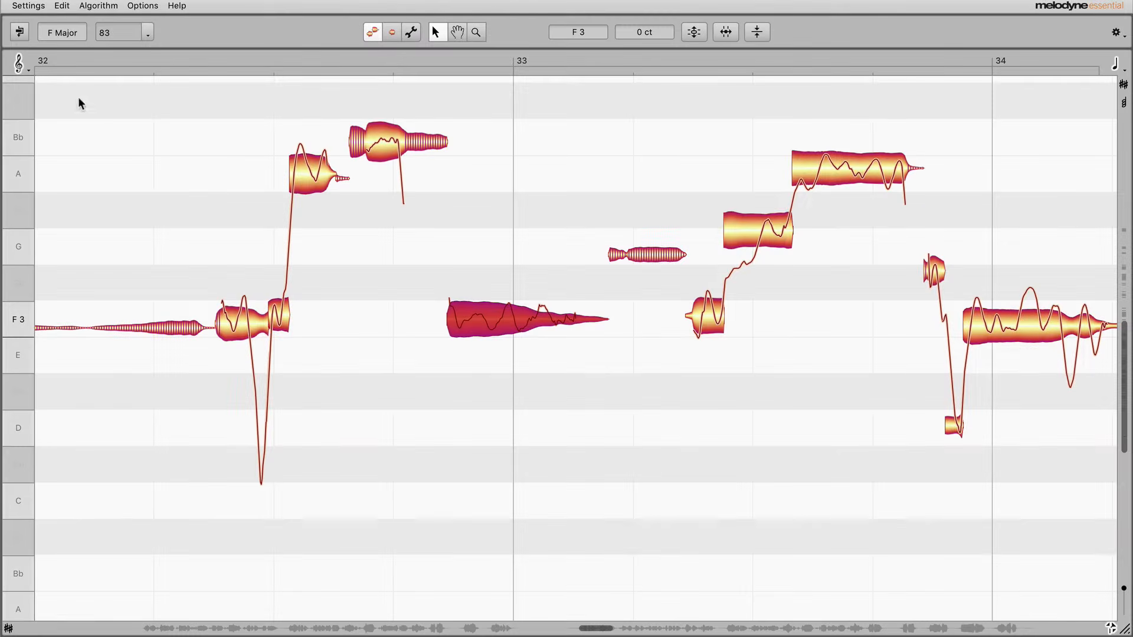
Set the pitch grid to follow the chords and show the key and chord tracks above the notes
click(26, 69)
click(40, 142)
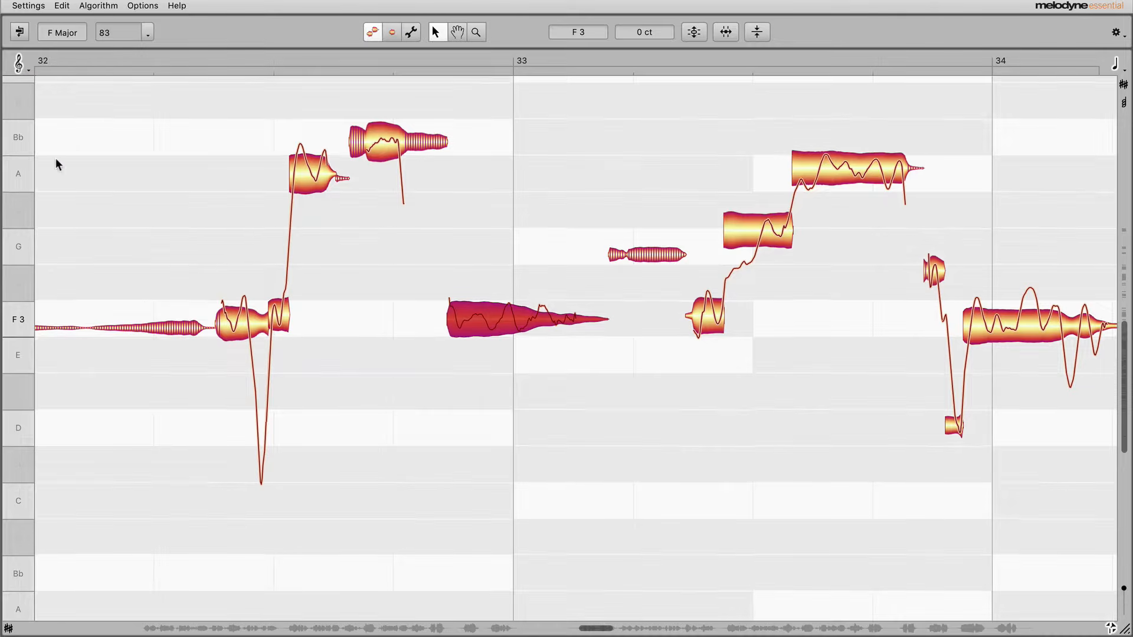
mouse_move(483, 320)
mouse_down()
mouse_move(483, 166)
mouse_move(483, 389)
mouse_move(483, 320)
mouse_up()
click(1123, 87)
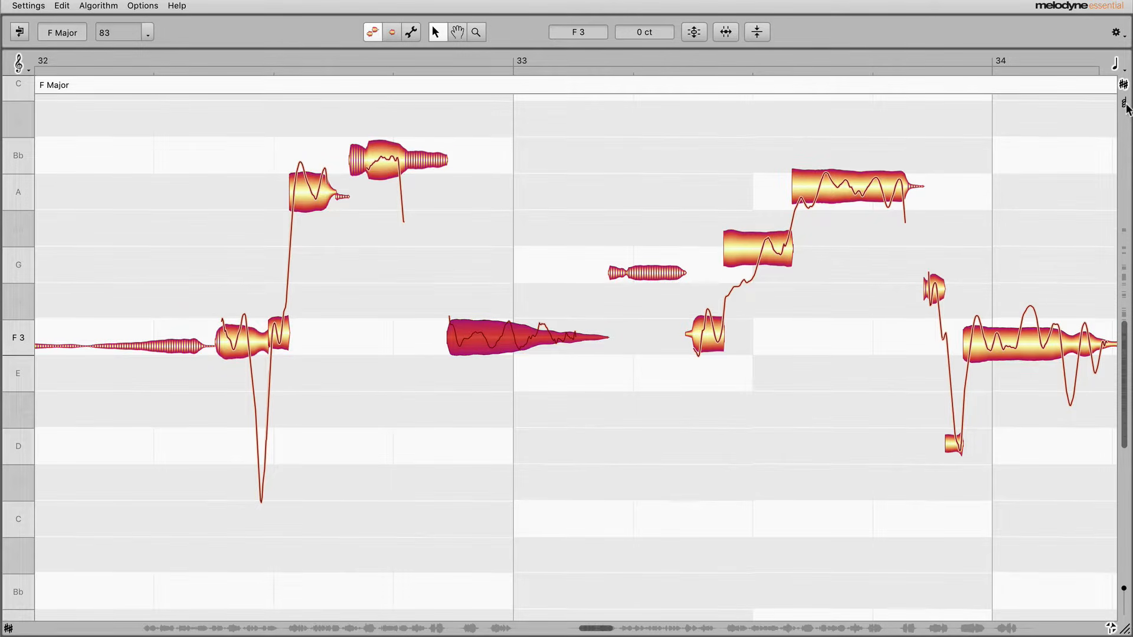
click(1125, 104)
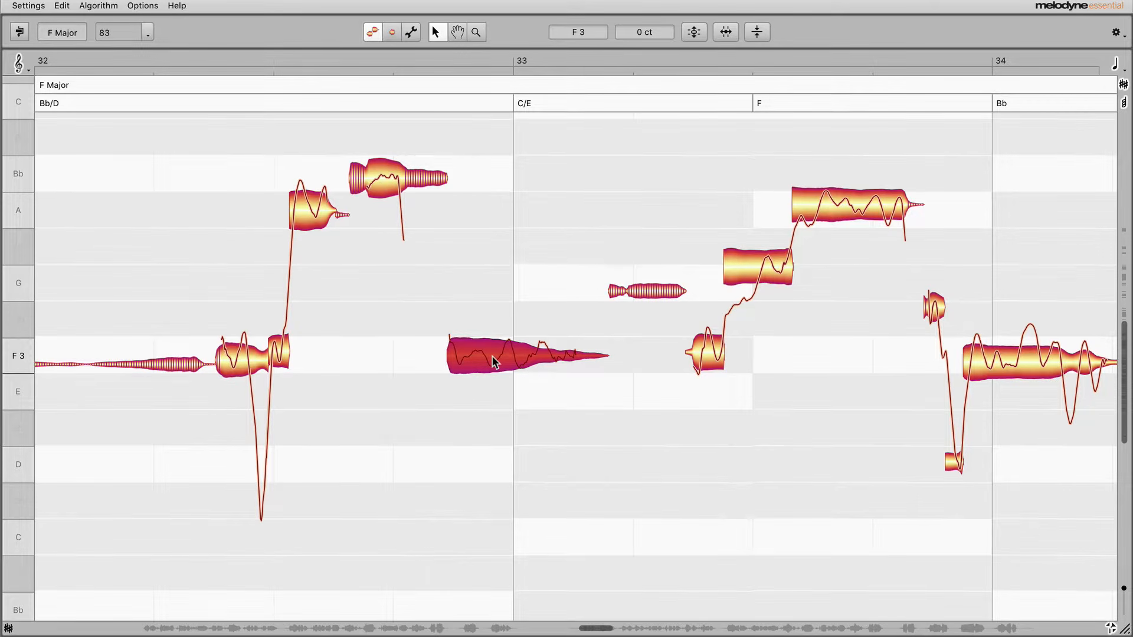
Fine-tune the selected F3 note before bar 33 to +2 ct and open the view options for the sibilant display setting
mouse_move(493, 356)
mouse_down()
mouse_move(495, 342)
mouse_move(492, 356)
mouse_up()
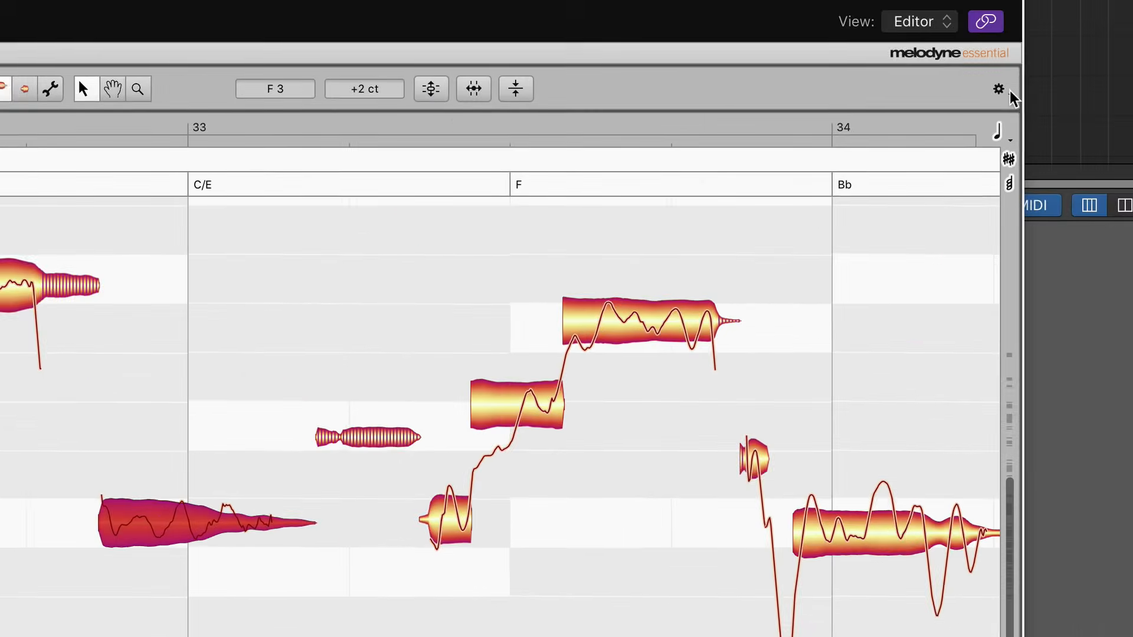
click(1010, 91)
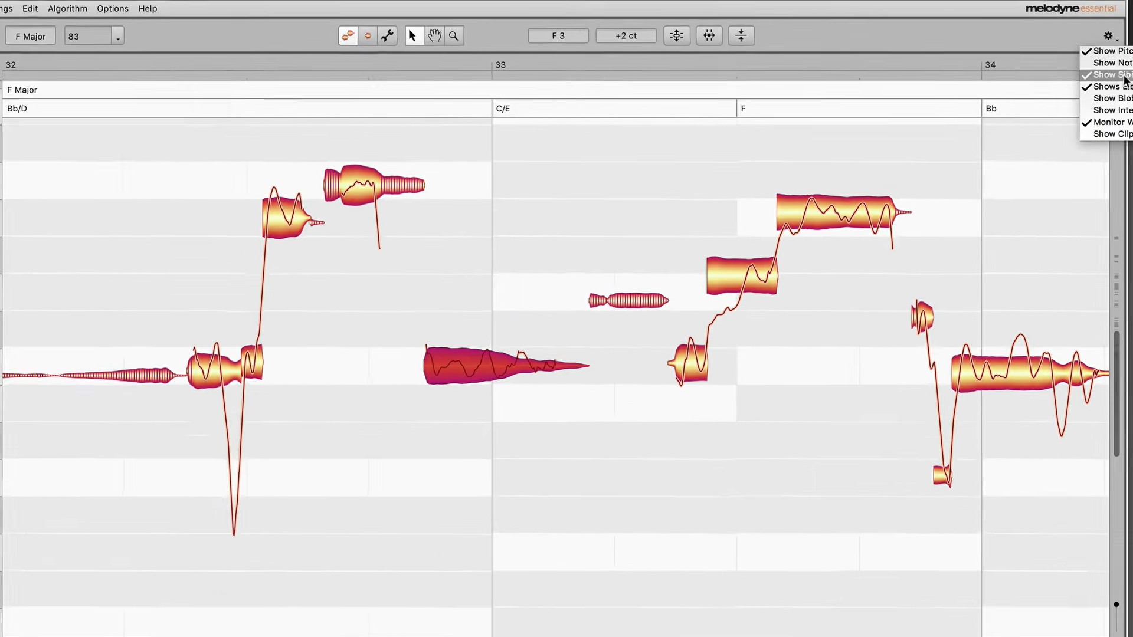
click(1125, 76)
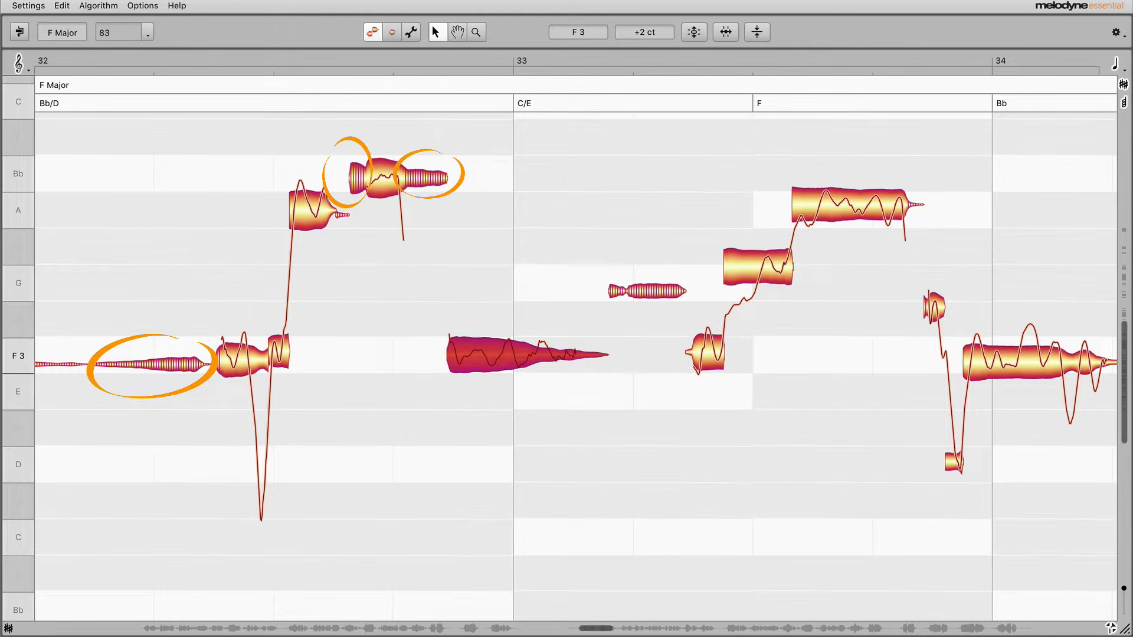
Move the Bb note in bar 32 to exactly Bb 3 at 0 ct and deactivate nothing else in the phrase
mouse_move(393, 175)
mouse_down()
mouse_move(393, 284)
mouse_move(399, 173)
mouse_move(405, 260)
mouse_move(421, 175)
mouse_up()
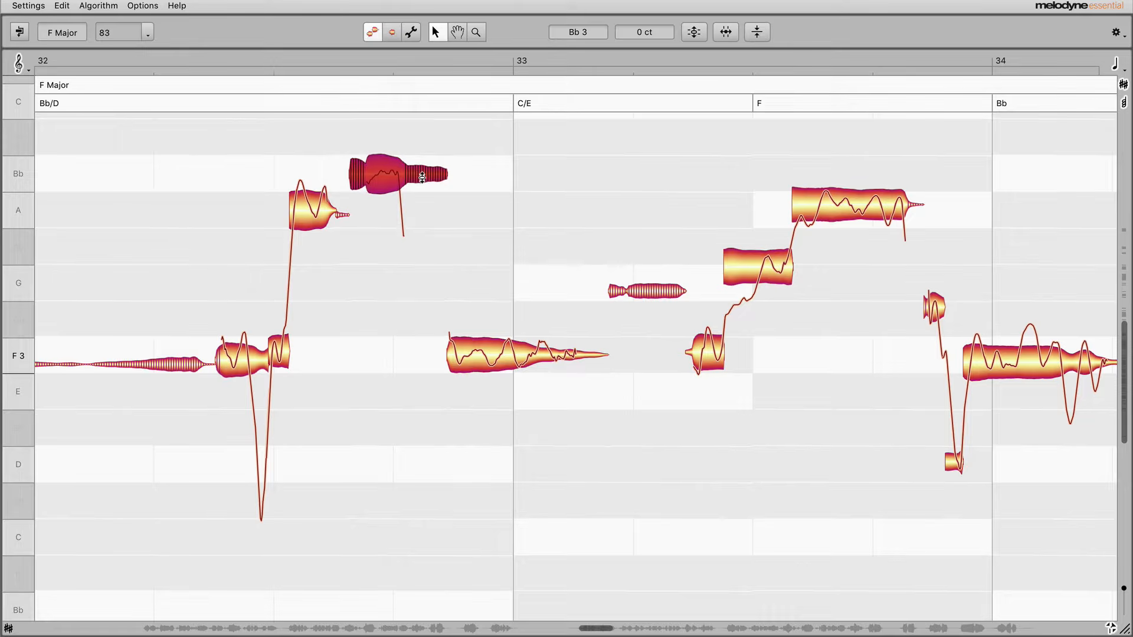
click(140, 161)
double_click(140, 160)
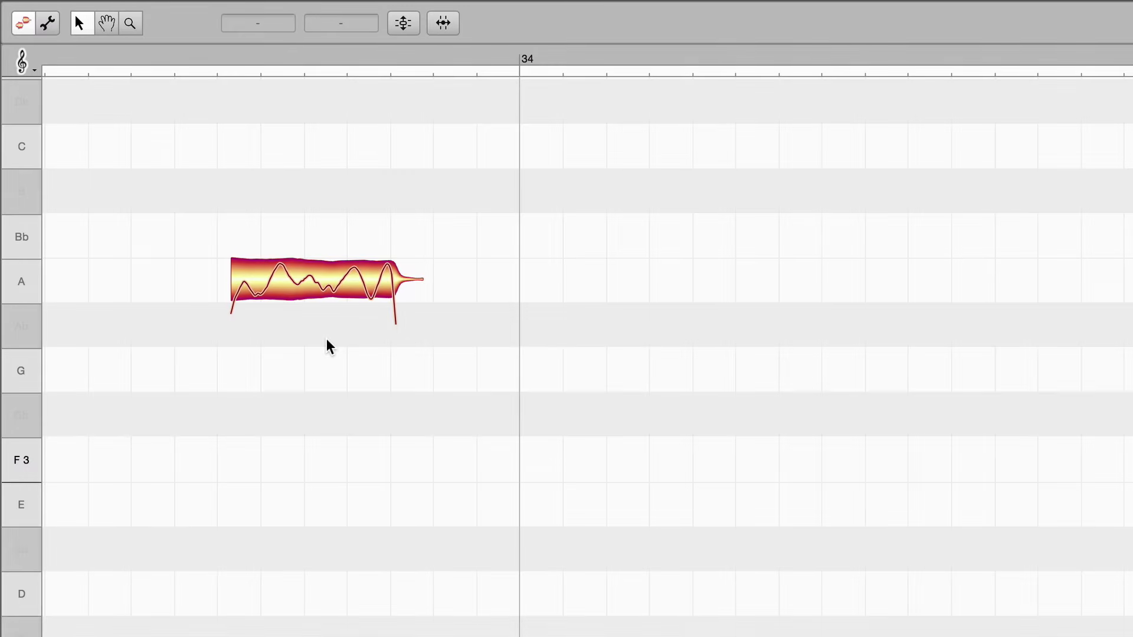
Move the A3 note before bar 34 slightly earlier in time, independently of the time grid
click(319, 289)
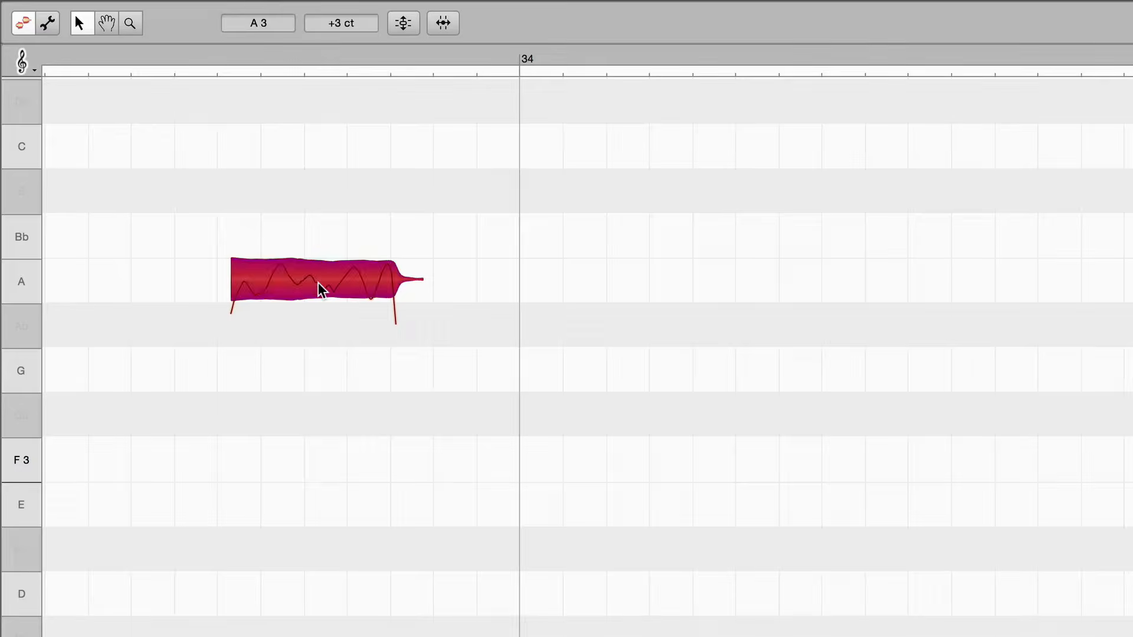
drag(320, 289, 342, 285)
key(alt)
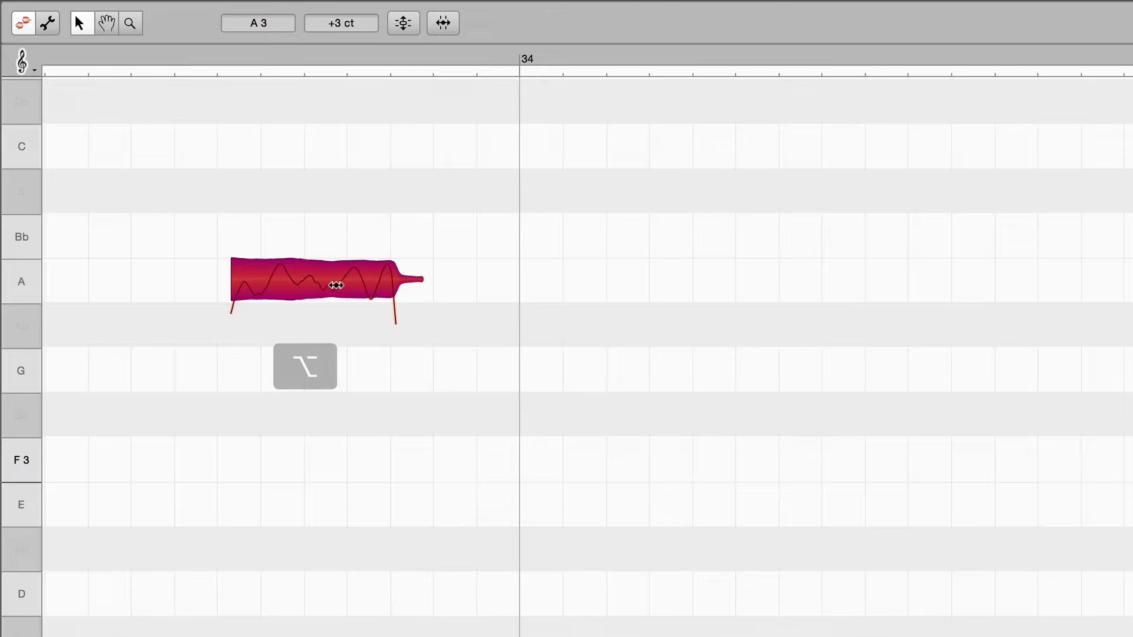
mouse_move(333, 285)
mouse_down()
mouse_move(313, 288)
mouse_move(327, 290)
mouse_up()
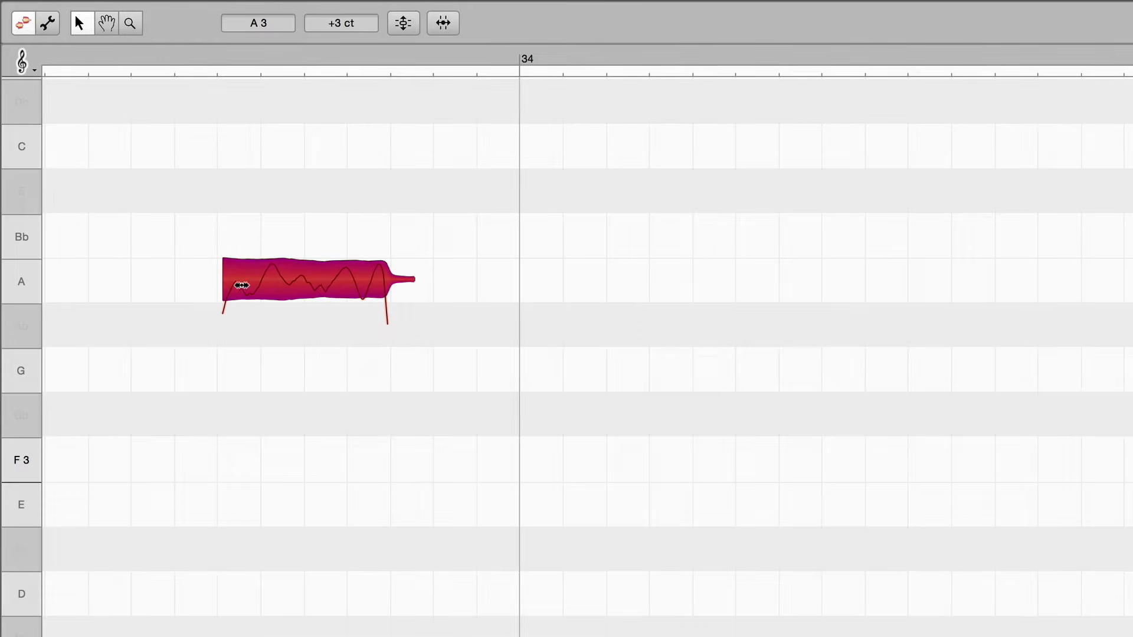
Shorten the A3 note by making it start later and end earlier
mouse_move(228, 283)
mouse_down()
mouse_move(262, 284)
mouse_move(251, 284)
mouse_up()
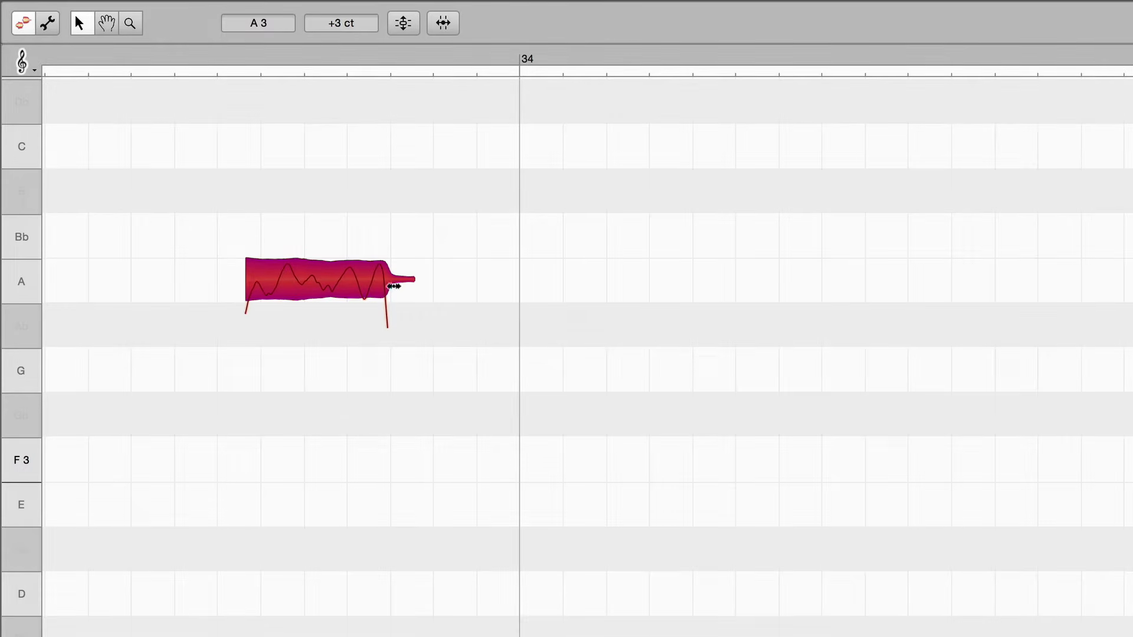
drag(394, 286, 365, 283)
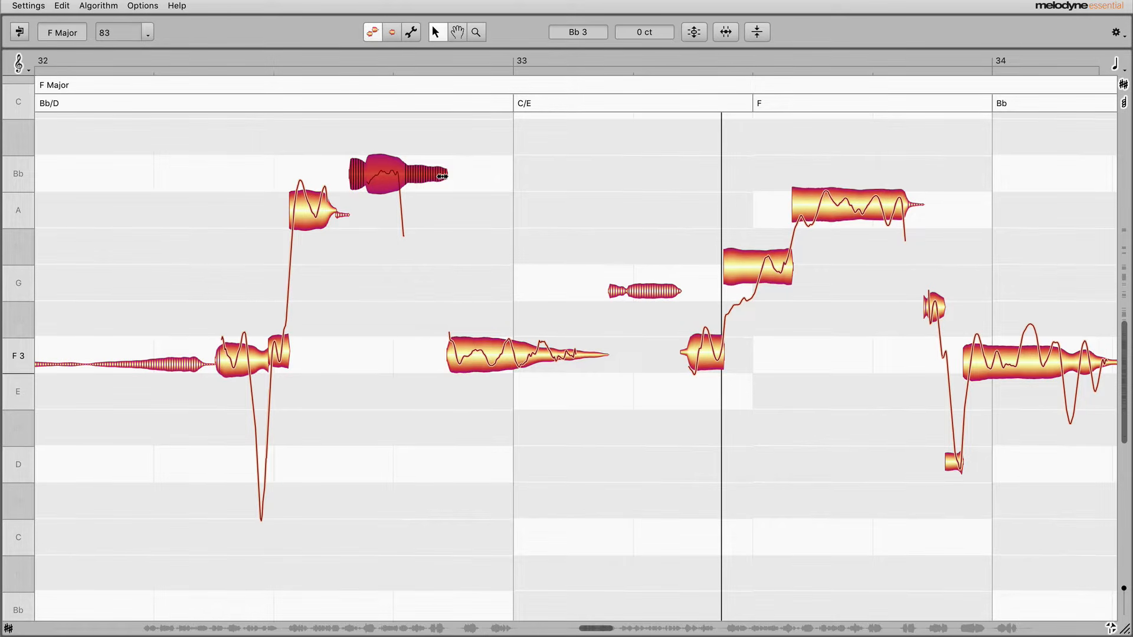
Extend the end of the Bb 3 note before bar 33 and shorten the end of the sibilant note in bar 33
mouse_move(442, 176)
mouse_down()
mouse_move(503, 190)
mouse_move(451, 191)
mouse_up()
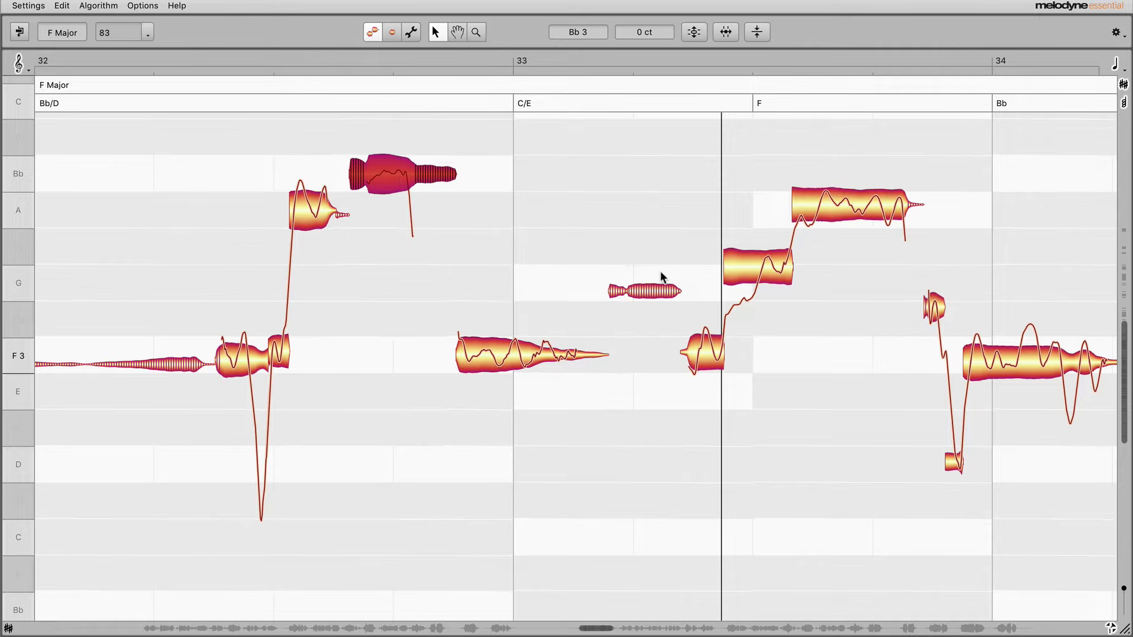
mouse_move(676, 291)
mouse_down()
mouse_move(648, 293)
mouse_move(683, 293)
mouse_move(662, 296)
mouse_up()
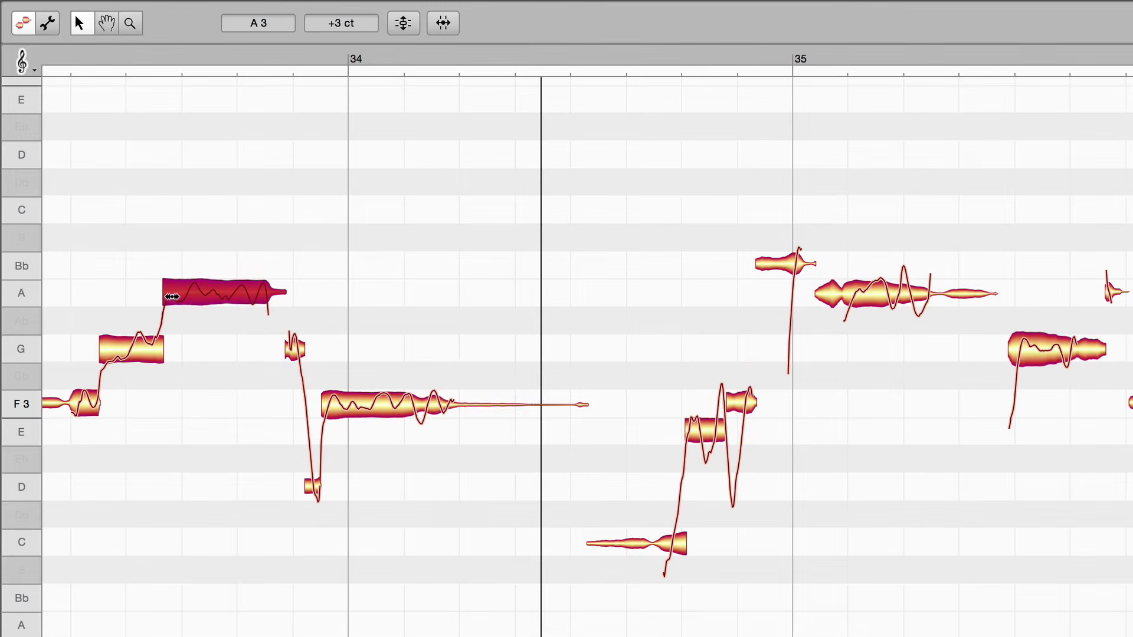
Delay the start of the A3 note before bar 34 by moving its boundary with the G note, and shift its pitch upward
mouse_move(171, 303)
mouse_down()
mouse_move(209, 304)
mouse_move(177, 306)
mouse_up()
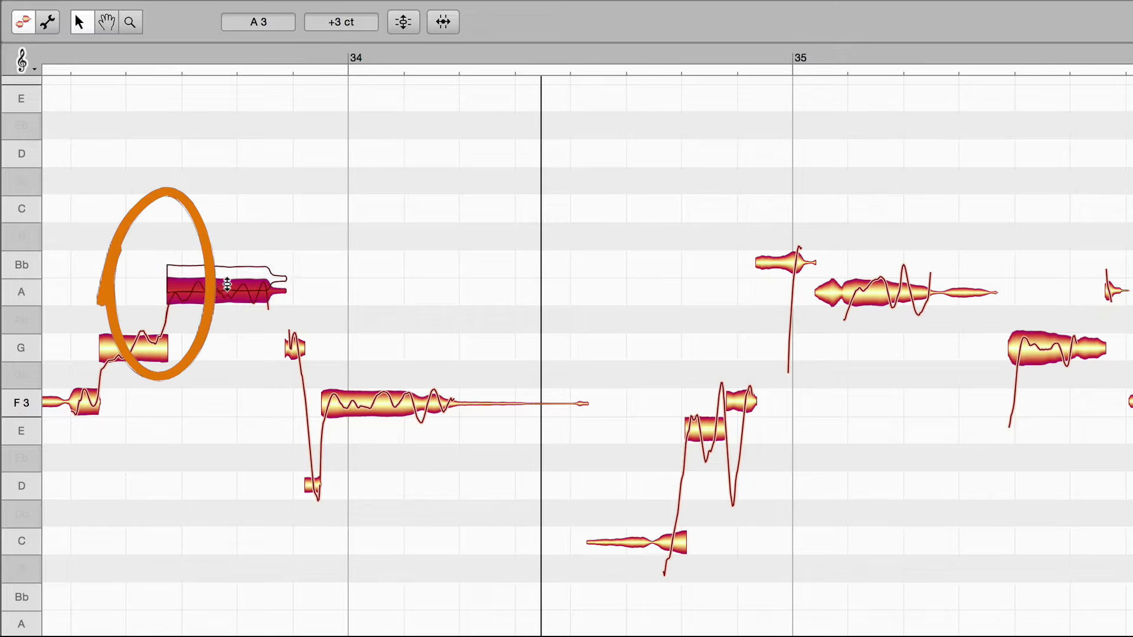
mouse_move(225, 299)
mouse_down()
mouse_move(223, 226)
mouse_move(223, 265)
mouse_up()
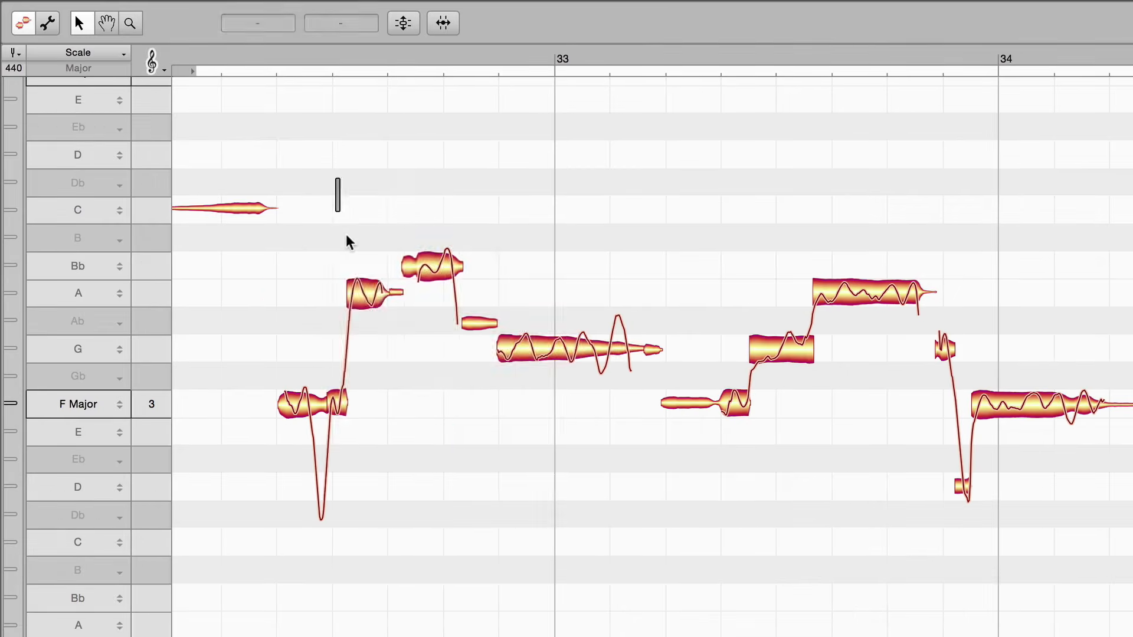
Select the group of notes from bar 32 to the A note before bar 34 and shift them upward in pitch together
drag(336, 177, 820, 561)
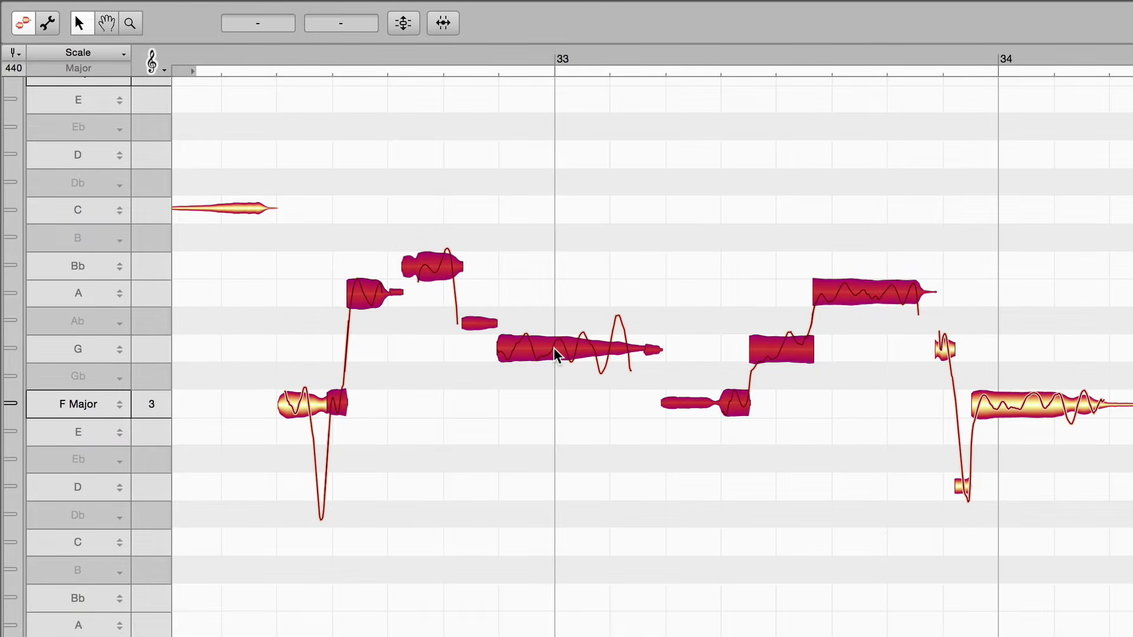
mouse_move(555, 354)
mouse_down()
mouse_move(554, 220)
mouse_move(554, 335)
mouse_up()
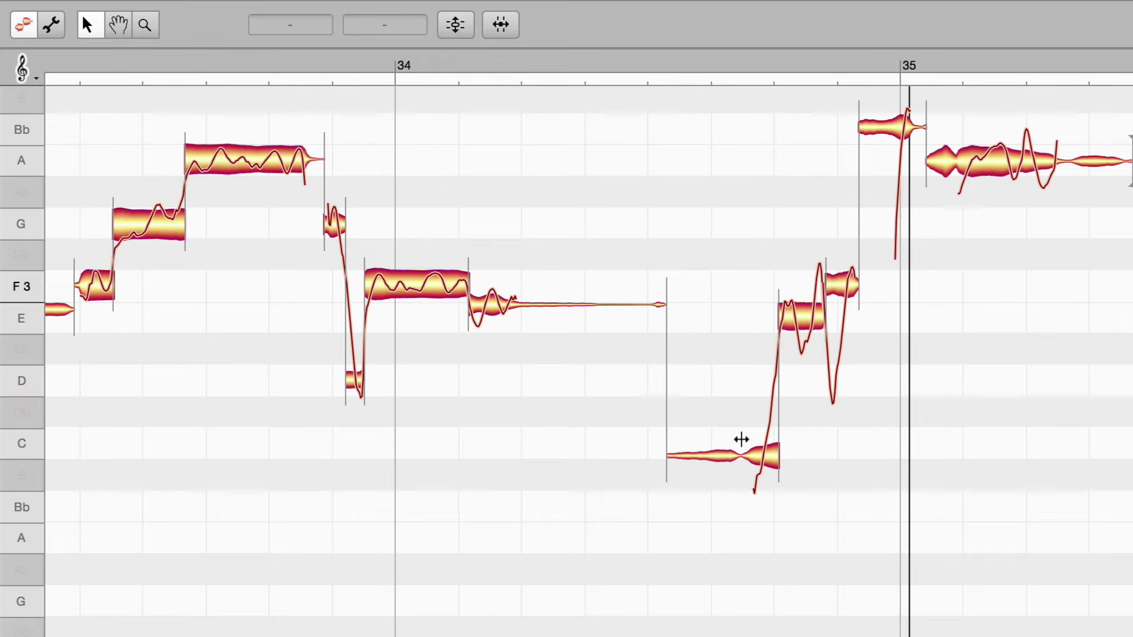
Split the C3 note before bar 35 at its narrow point and remove the separation within the F3 note around bar 34
double_click(741, 440)
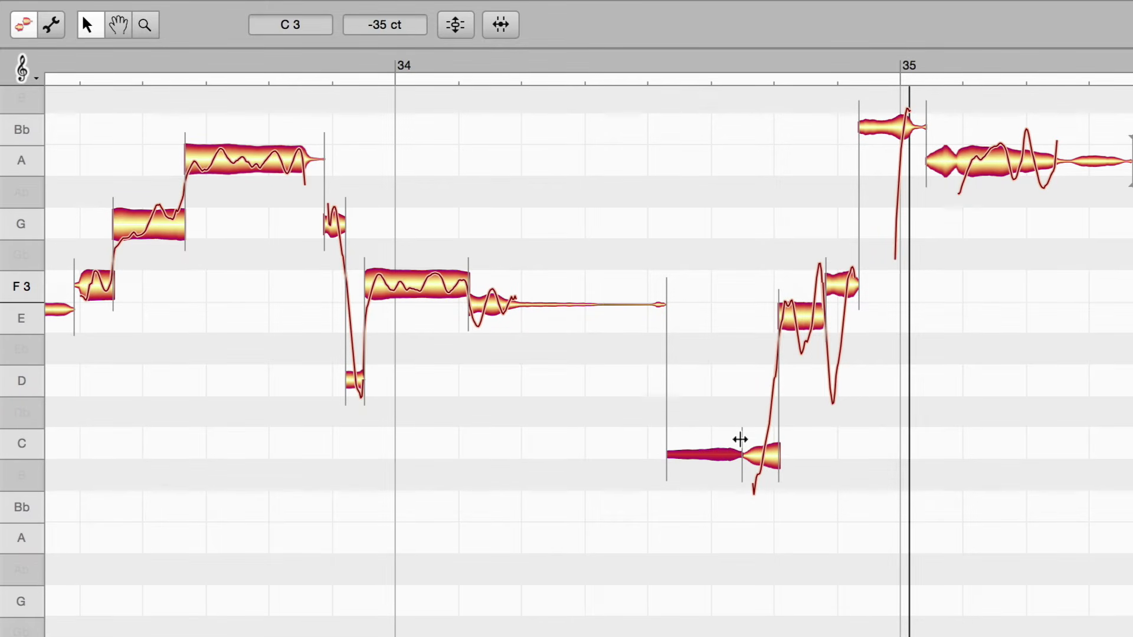
double_click(468, 264)
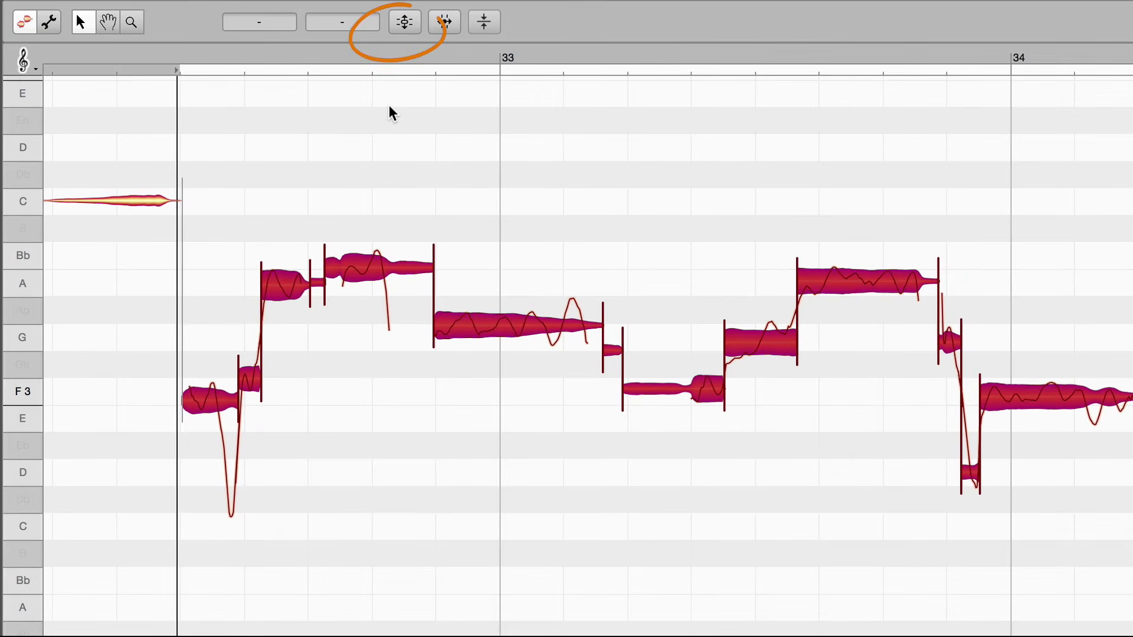
Play the selected notes and correct their pitch with Pitch Center at 100 % and an increased Pitch Drift correction
key(space)
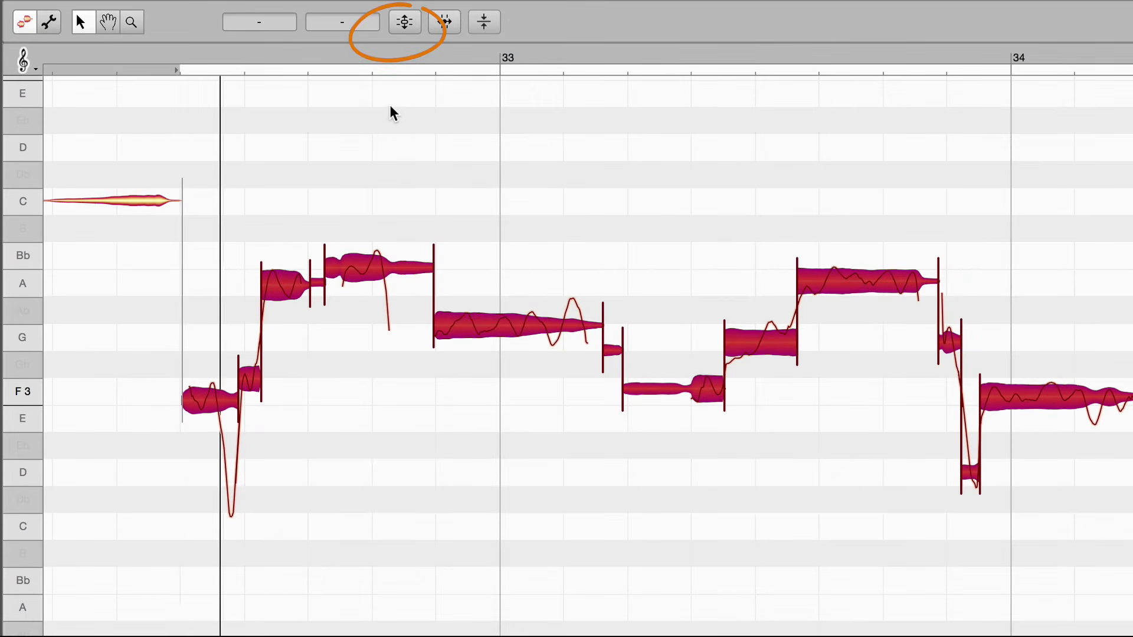
click(403, 22)
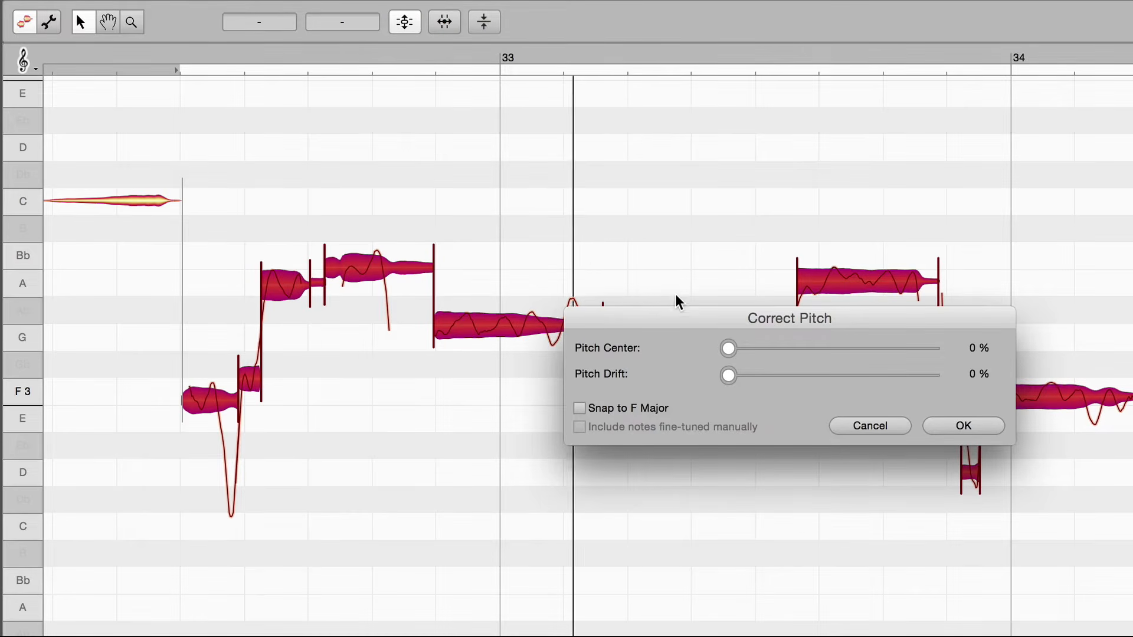
drag(678, 314, 466, 444)
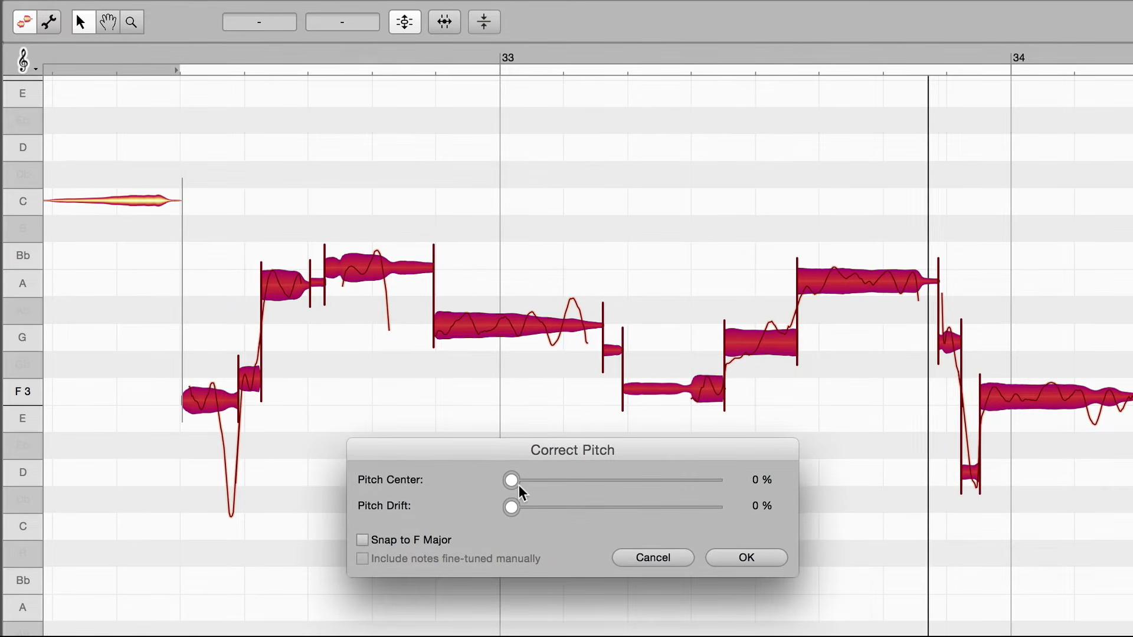
drag(511, 480, 729, 481)
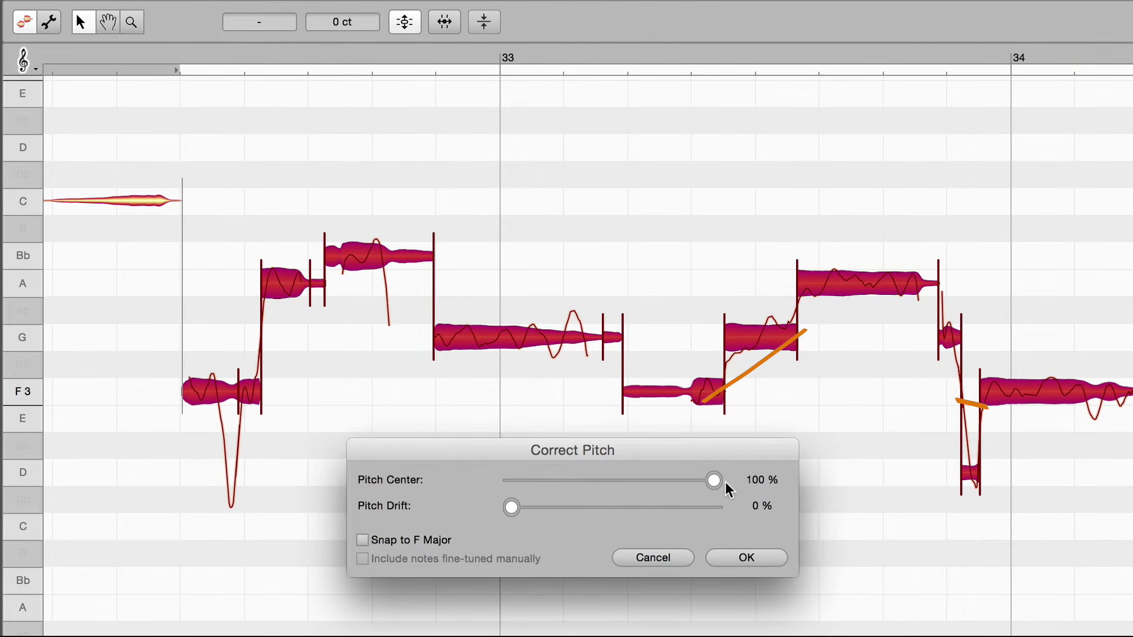
drag(515, 508, 722, 501)
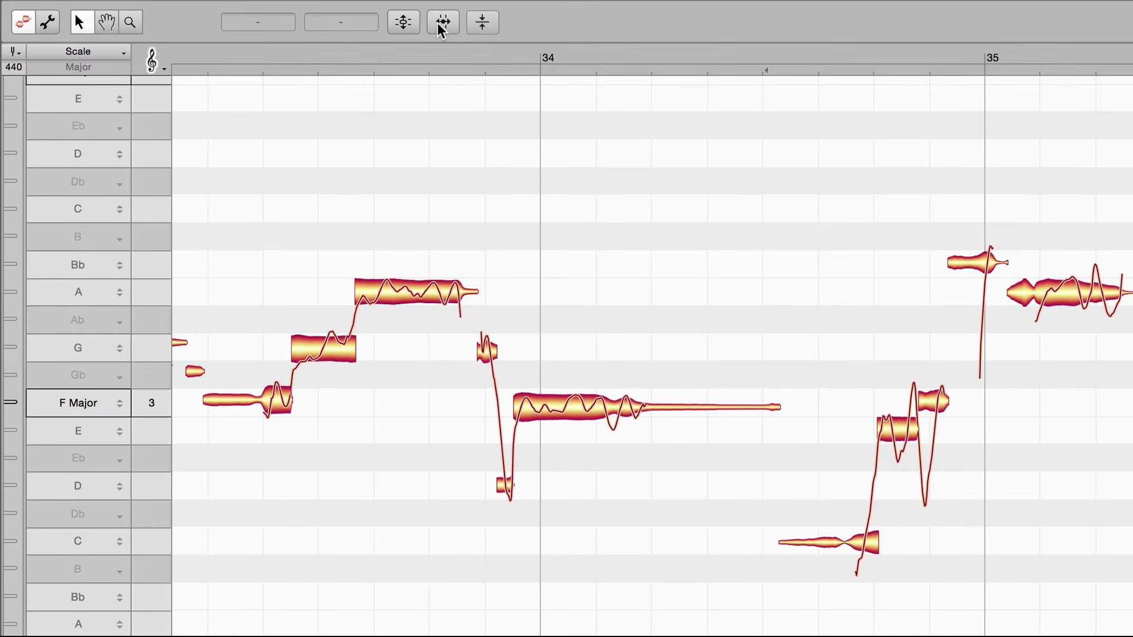
Quantize the timing of the notes with the Auto groove reference and an increased intensity
click(442, 23)
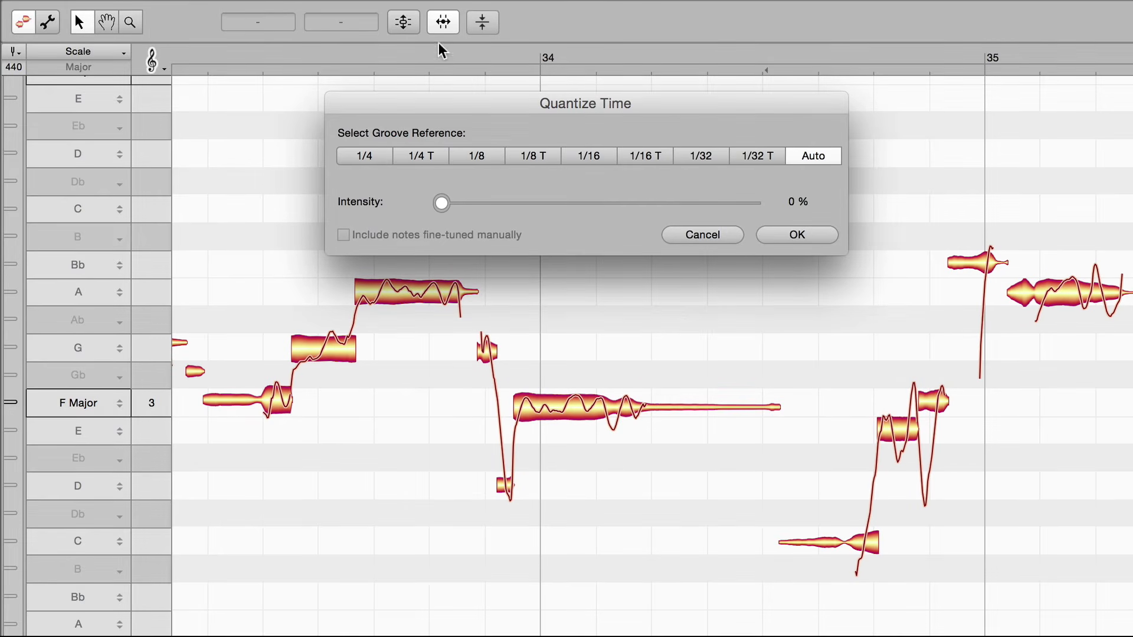
drag(441, 204, 672, 205)
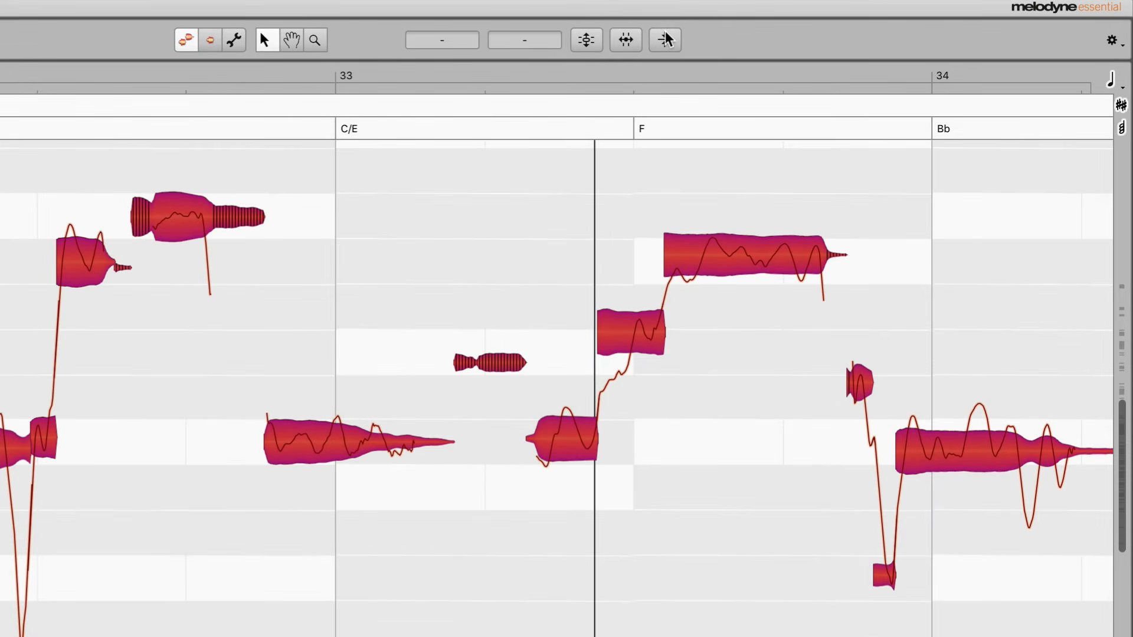
Level the selected notes by making quiet notes 100 % louder and increasing the reduction of loud notes
click(666, 39)
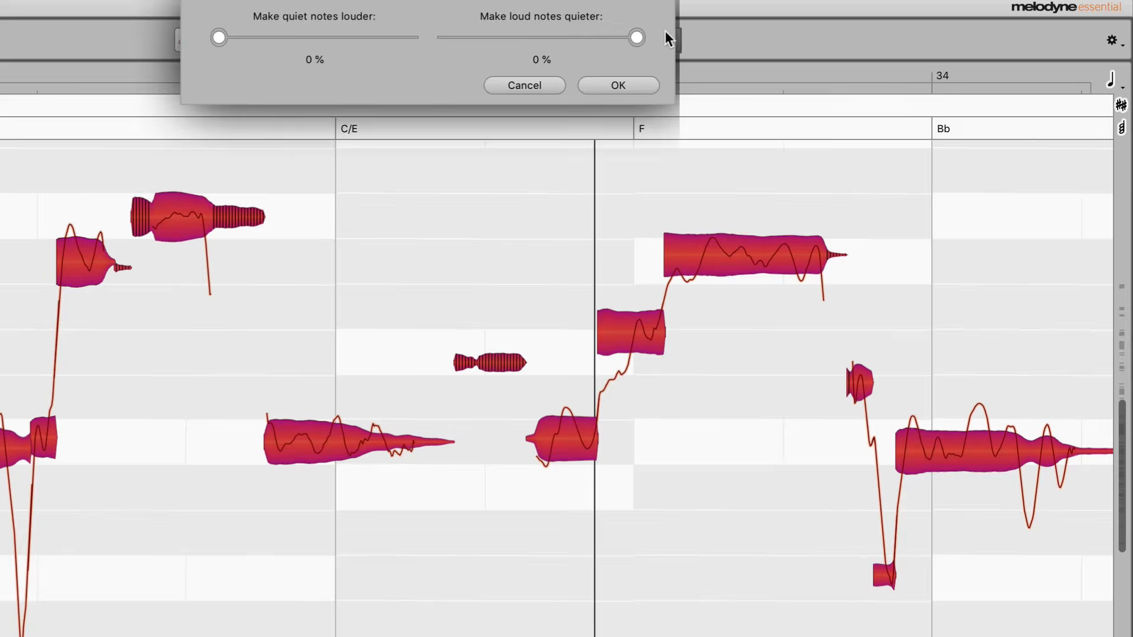
mouse_move(303, 38)
mouse_down()
mouse_move(416, 35)
mouse_move(336, 37)
mouse_up()
drag(253, 35, 456, 41)
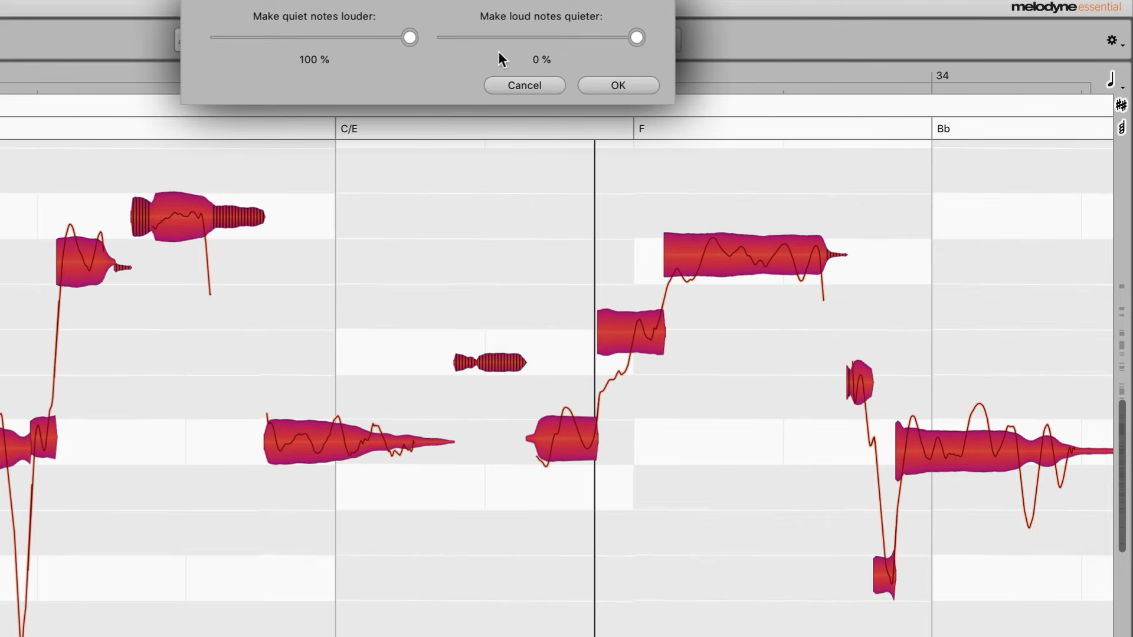
mouse_move(633, 39)
mouse_down()
mouse_move(359, 55)
mouse_move(651, 48)
mouse_move(441, 65)
mouse_up()
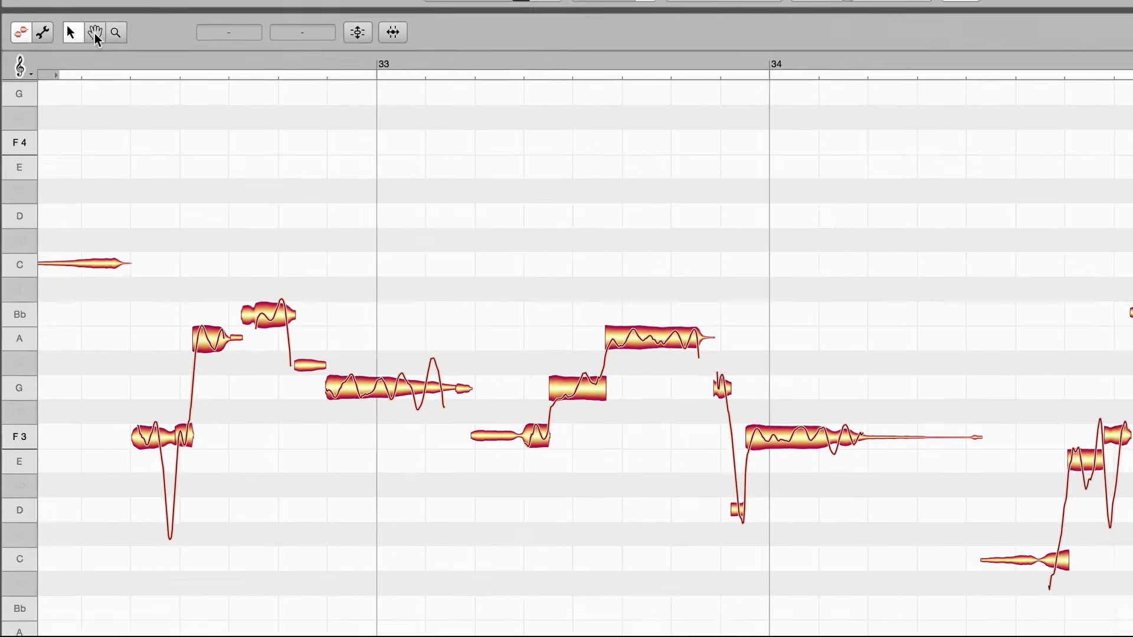
Pan the note display with the Hand tool and use the Zoom tool to inspect the notes around bars 32 and 33
click(105, 24)
drag(210, 184, 300, 243)
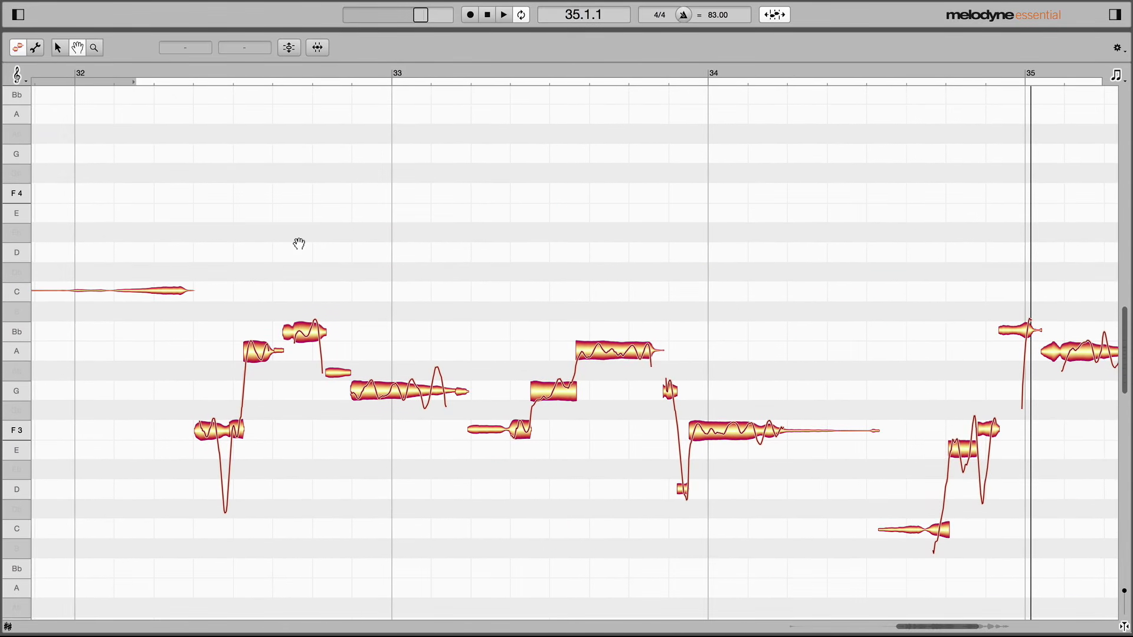
click(94, 47)
drag(236, 215, 249, 238)
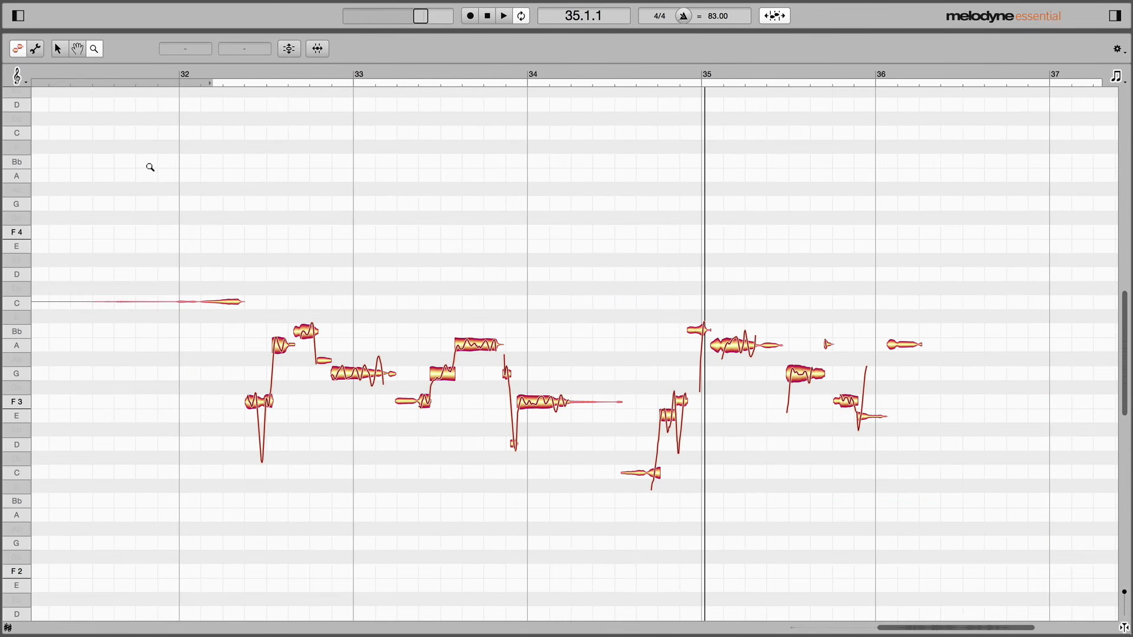
click(311, 334)
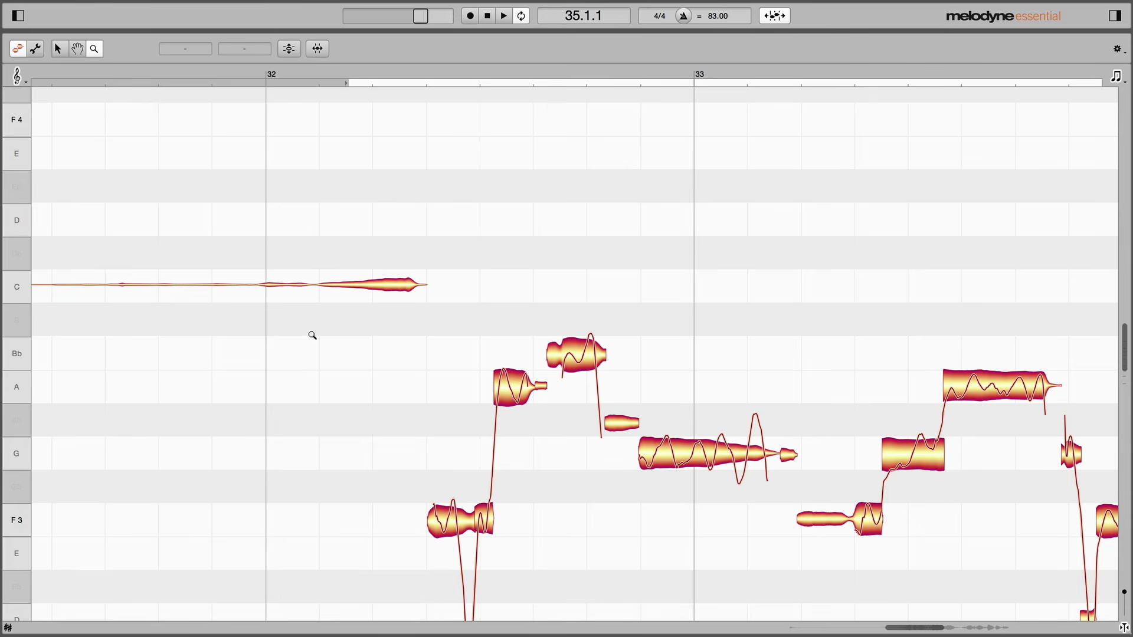
alt+click(311, 333)
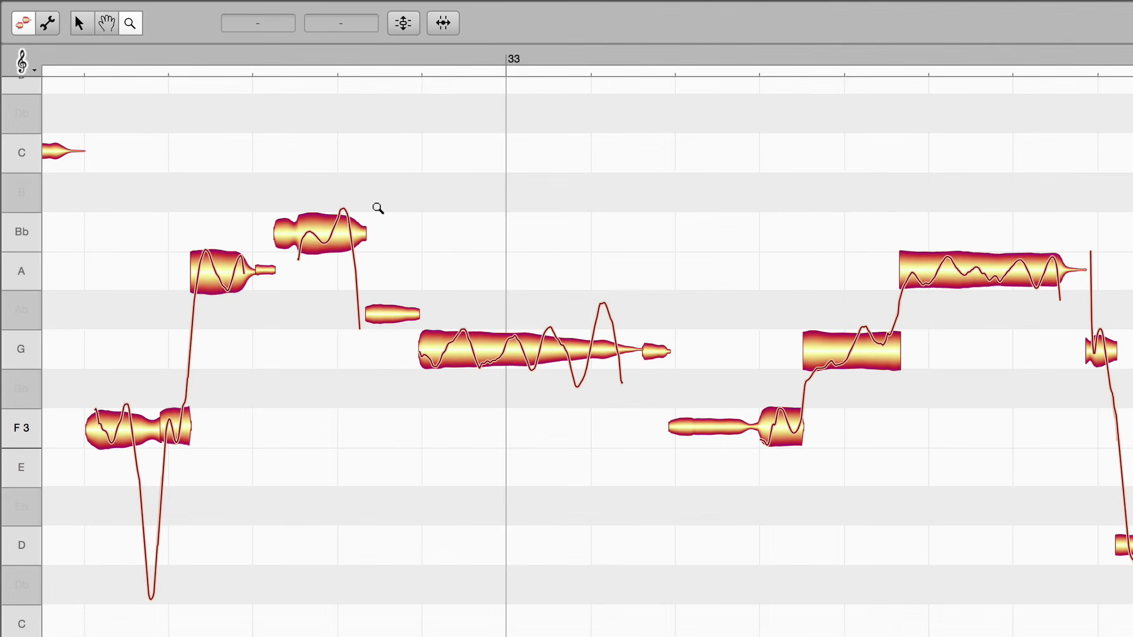
Activate the Hand tool at the pointer, and return to the main arrow tool
right_click(378, 208)
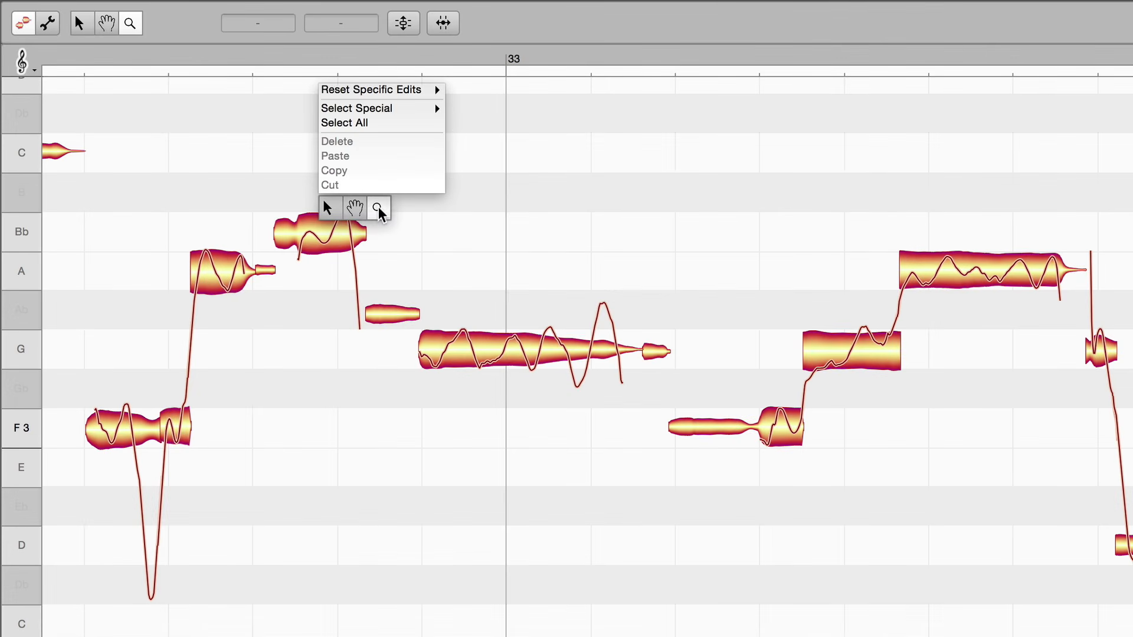
click(355, 208)
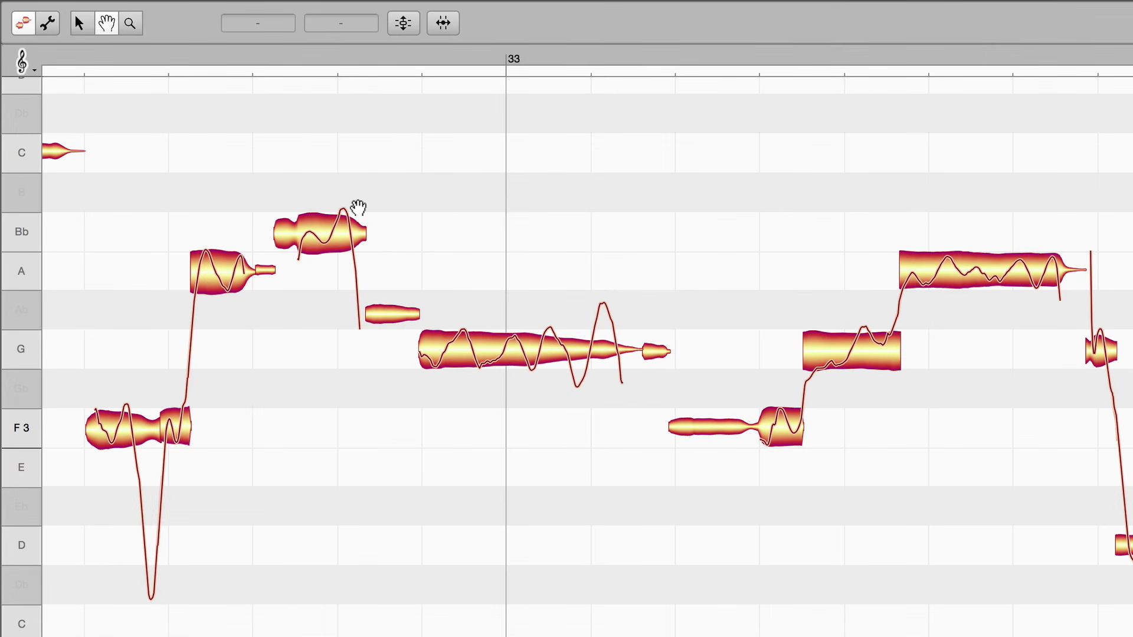
key(F1)
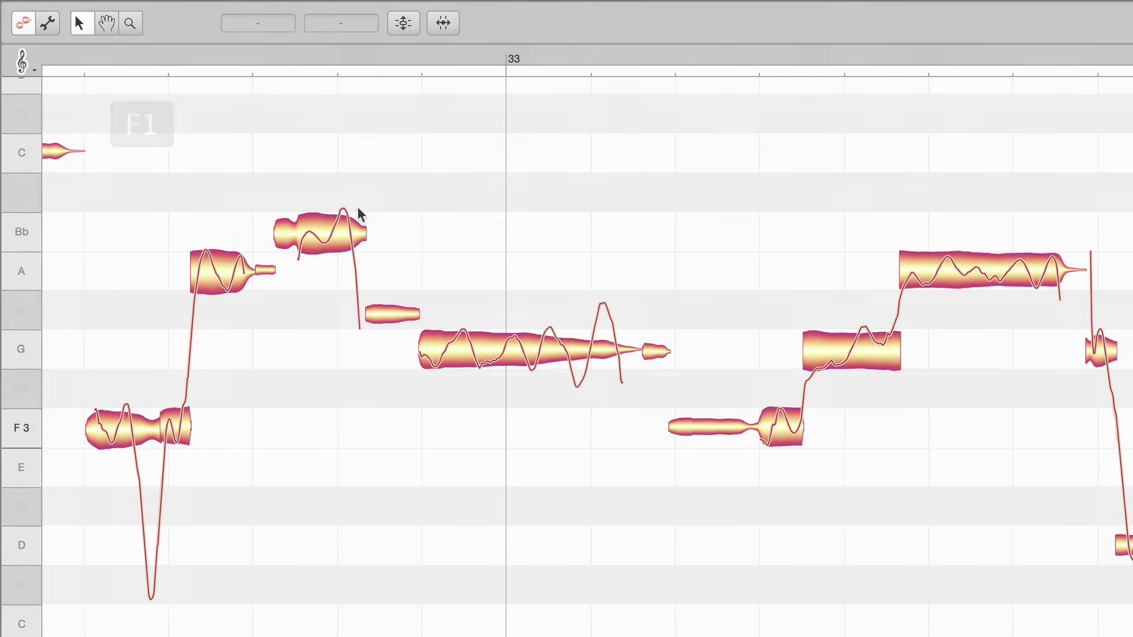